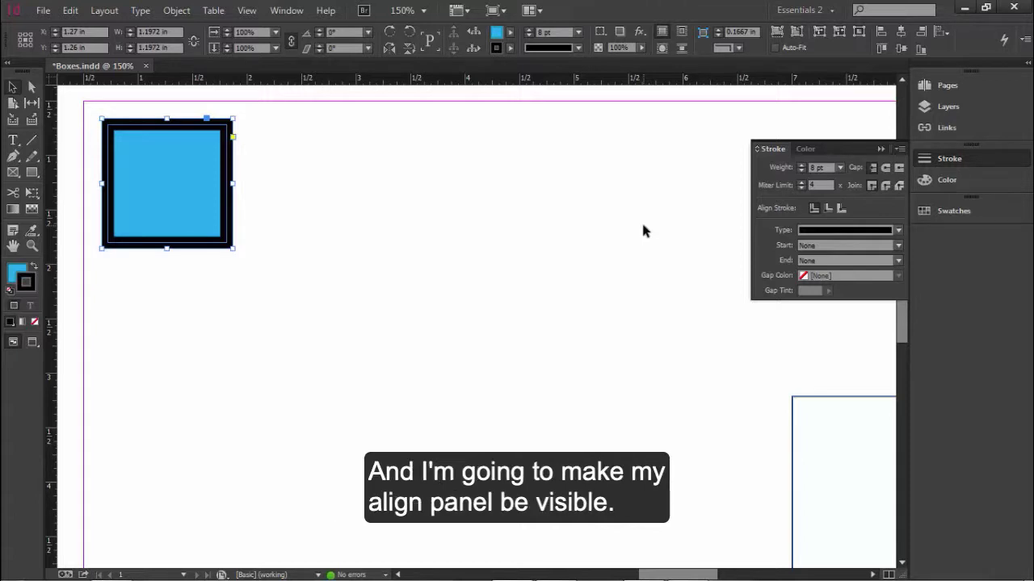
- Collapse the open Stroke options and bring up the Align panel
{"action": "left_click", "coordinate": [880, 149]}
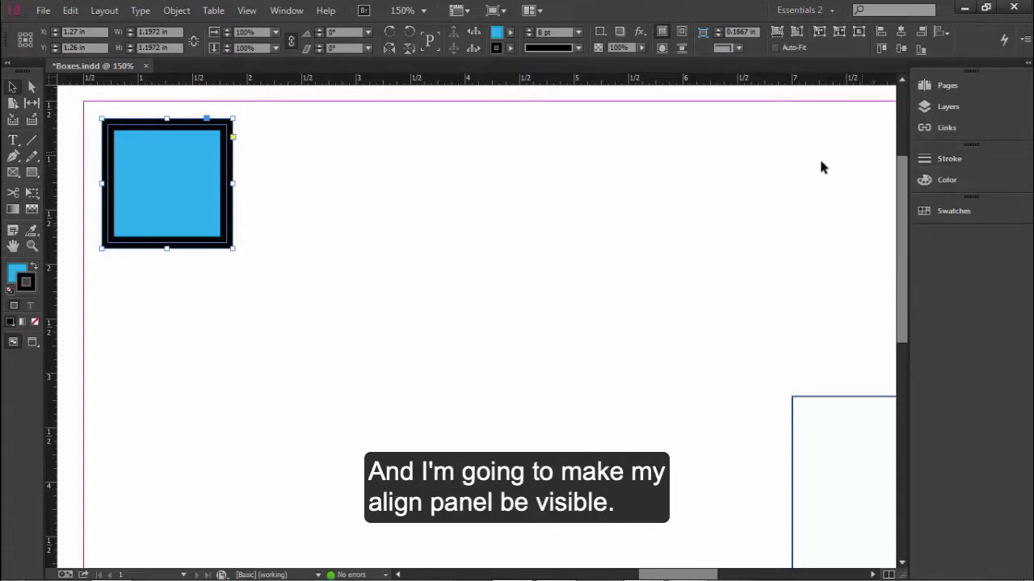
{"action": "left_click", "coordinate": [287, 11]}
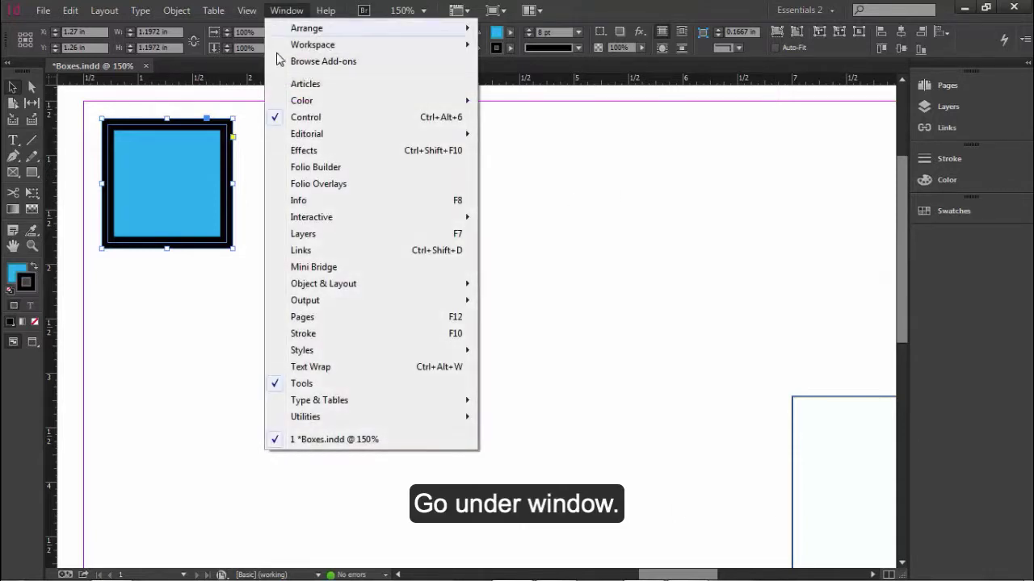
{"action": "mouse_move", "coordinate": [353, 289]}
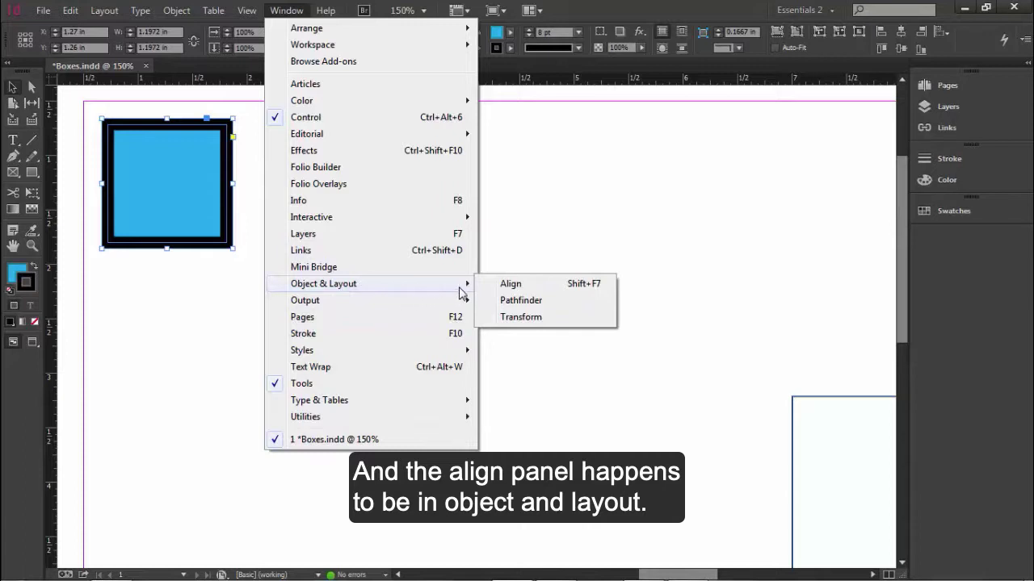
{"action": "left_click", "coordinate": [533, 291]}
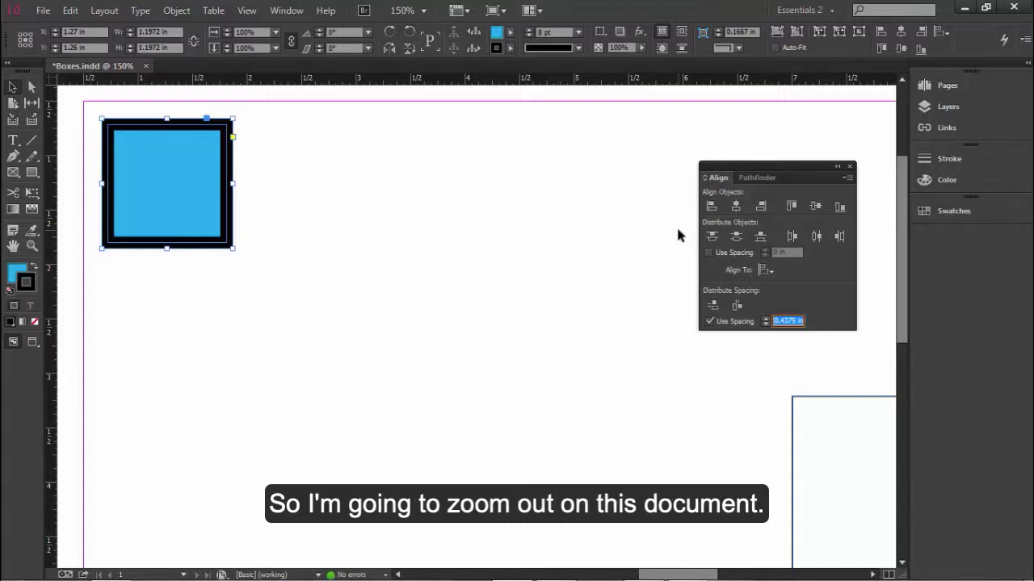
- Select all three squares on the page and fill them with the cyan swatch C=100 M=0 Y=0 K=0
{"action": "key", "text": "ctrl+alt+space"}
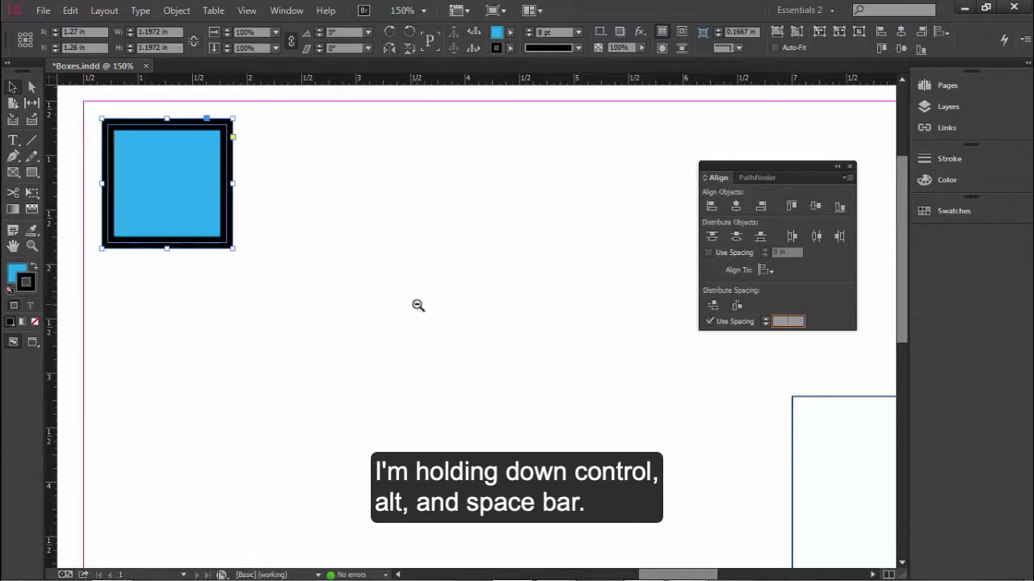
{"action": "left_click", "coordinate": [419, 304], "text": "ctrl+alt"}
{"action": "left_click", "coordinate": [437, 318], "text": "ctrl+alt"}
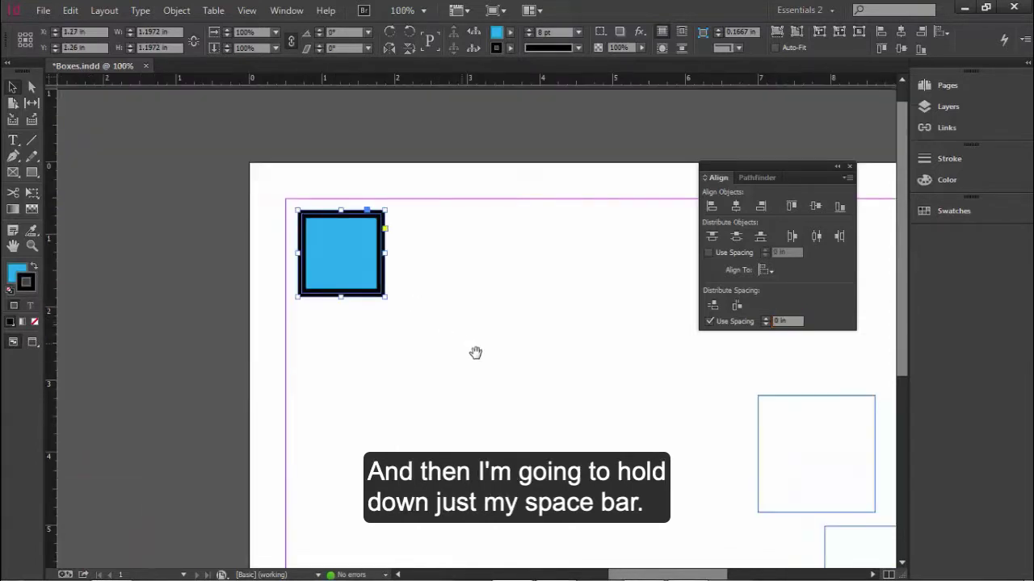
{"action": "left_click_drag", "start_coordinate": [522, 409], "coordinate": [332, 345]}
{"action": "left_click", "coordinate": [332, 348], "text": "ctrl+alt"}
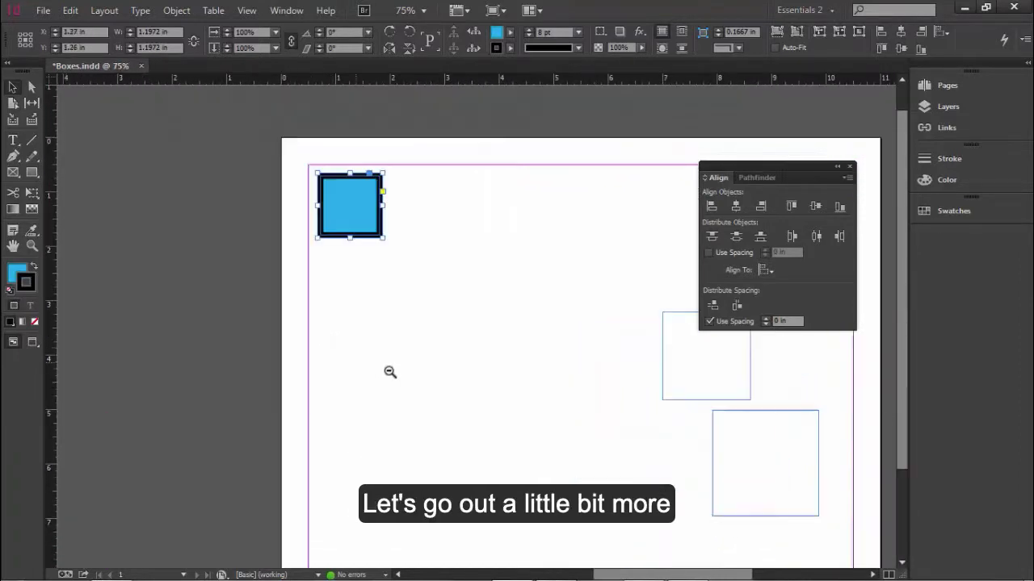
{"action": "left_click_drag", "start_coordinate": [443, 394], "coordinate": [242, 350]}
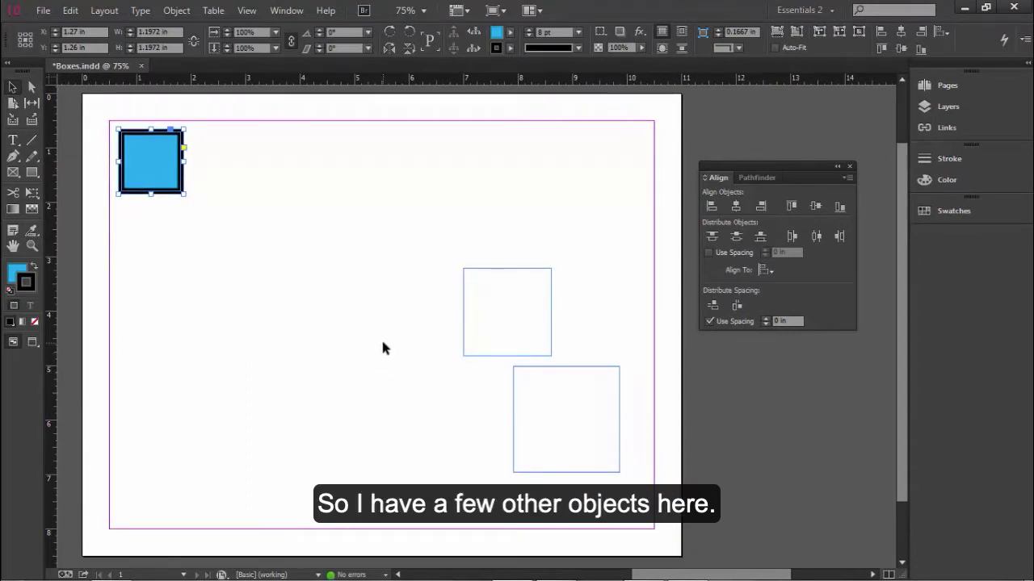
{"action": "left_click", "coordinate": [403, 311]}
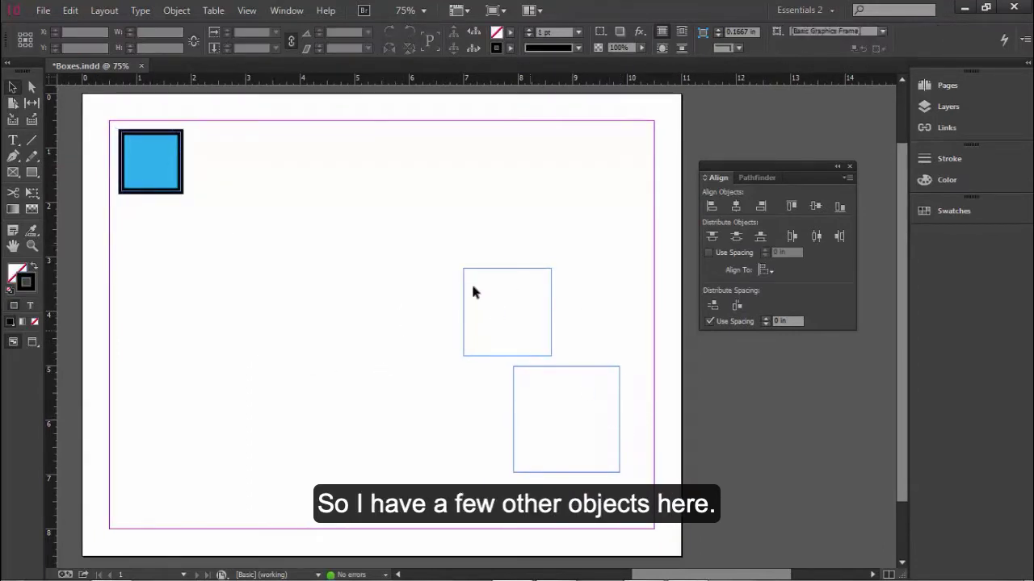
{"action": "left_click_drag", "start_coordinate": [453, 262], "coordinate": [475, 284]}
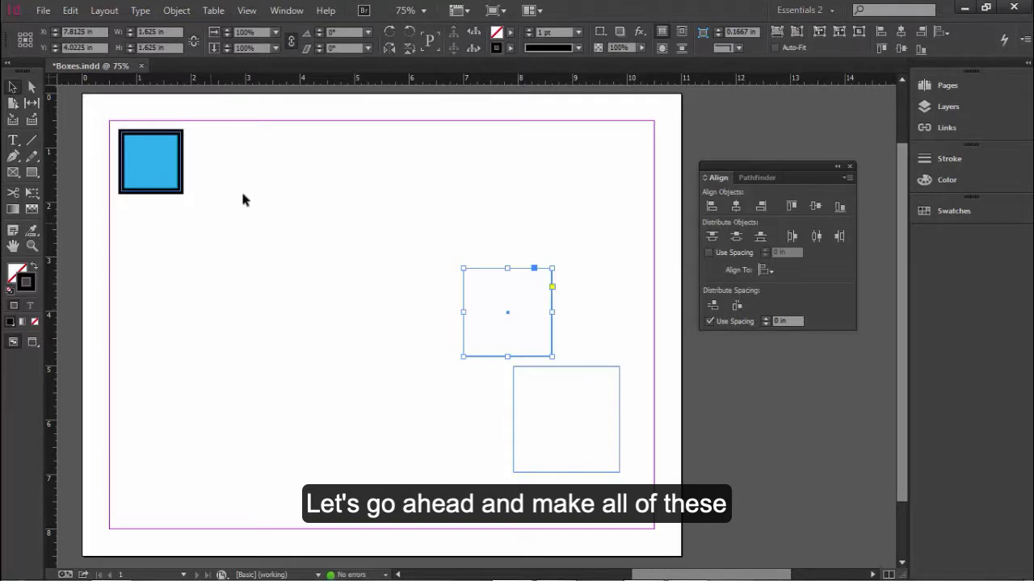
{"action": "left_click_drag", "start_coordinate": [608, 248], "coordinate": [168, 445]}
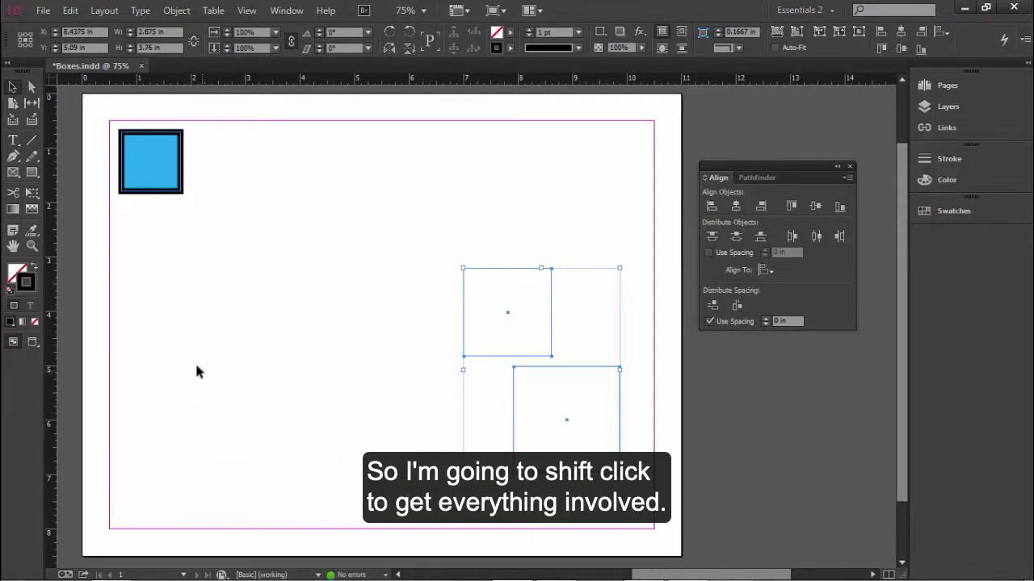
{"action": "left_click", "coordinate": [161, 168], "text": "shift"}
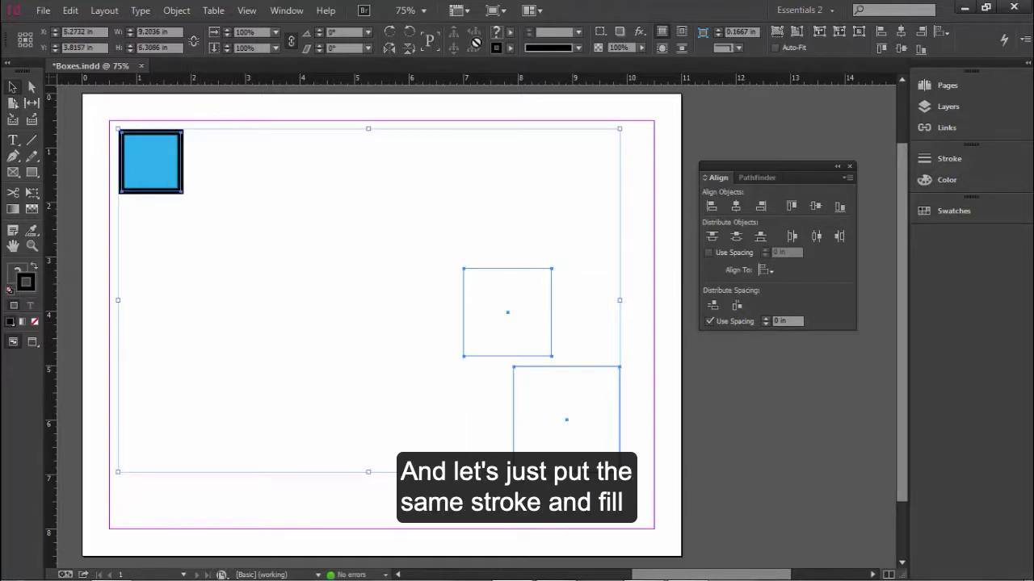
{"action": "left_click", "coordinate": [510, 33]}
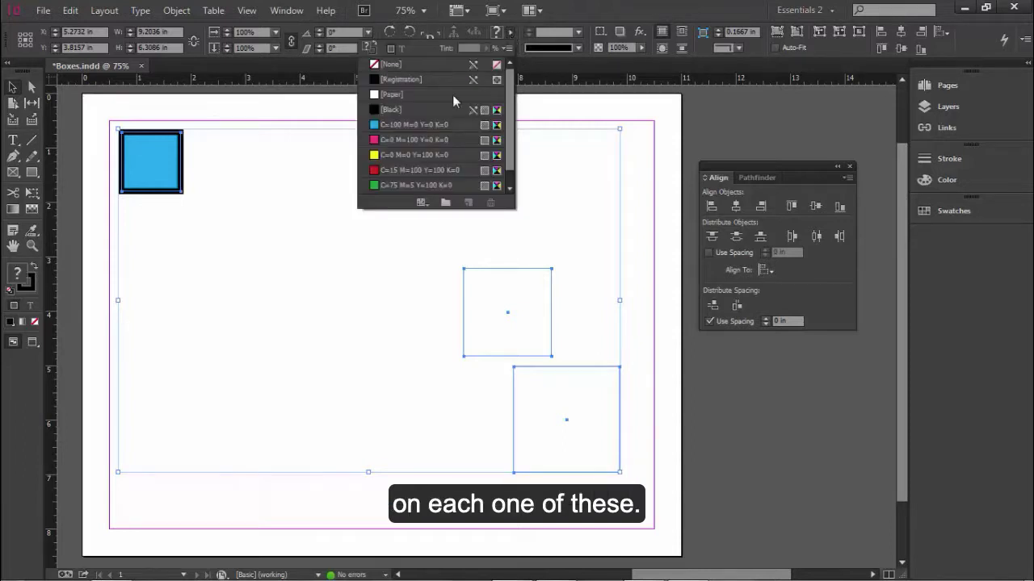
{"action": "left_click", "coordinate": [413, 124]}
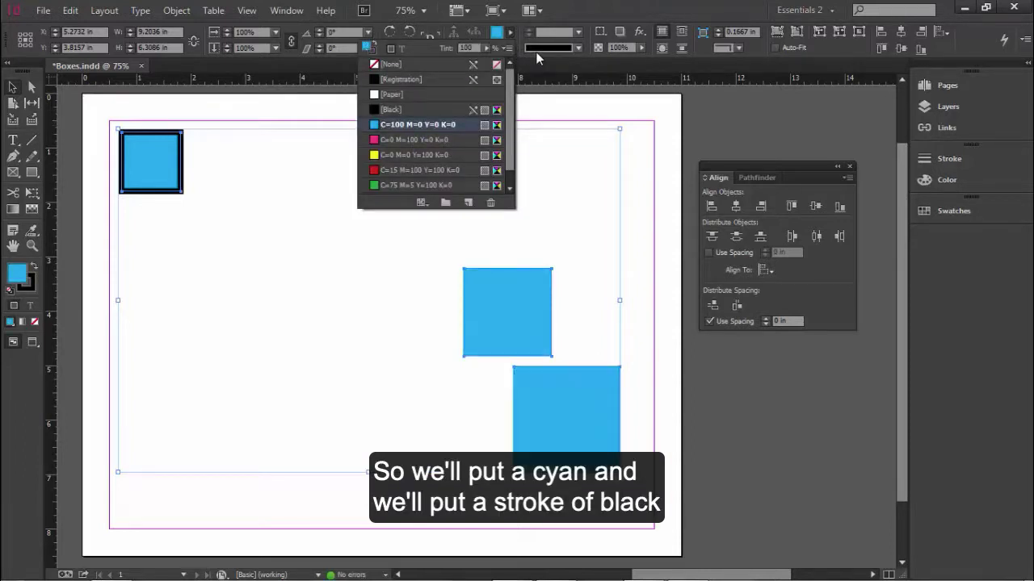
- Give the three squares a black stroke with a weight of 6 pt and deselect them
{"action": "left_click", "coordinate": [509, 47]}
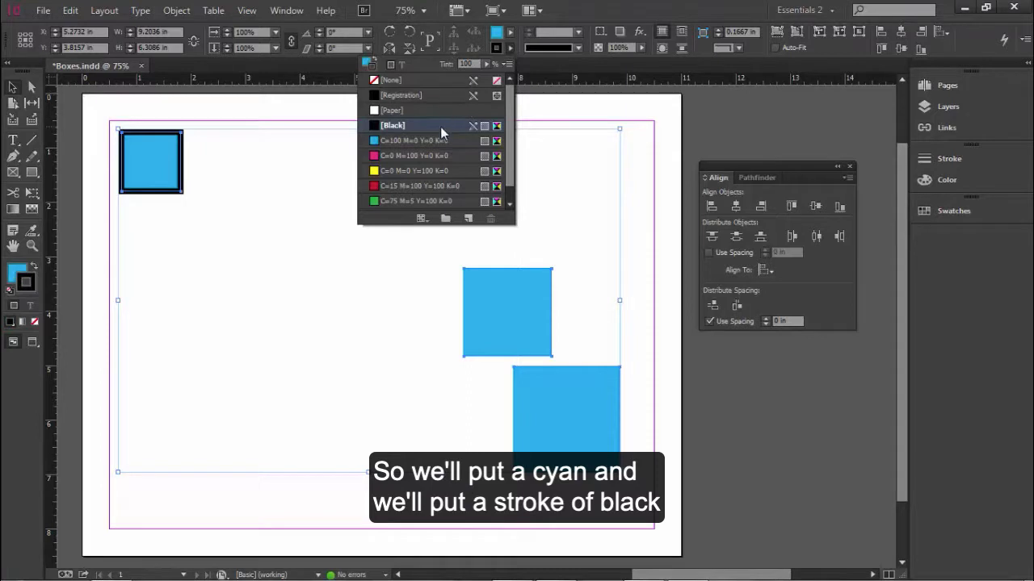
{"action": "left_click", "coordinate": [579, 35]}
{"action": "left_click", "coordinate": [579, 34]}
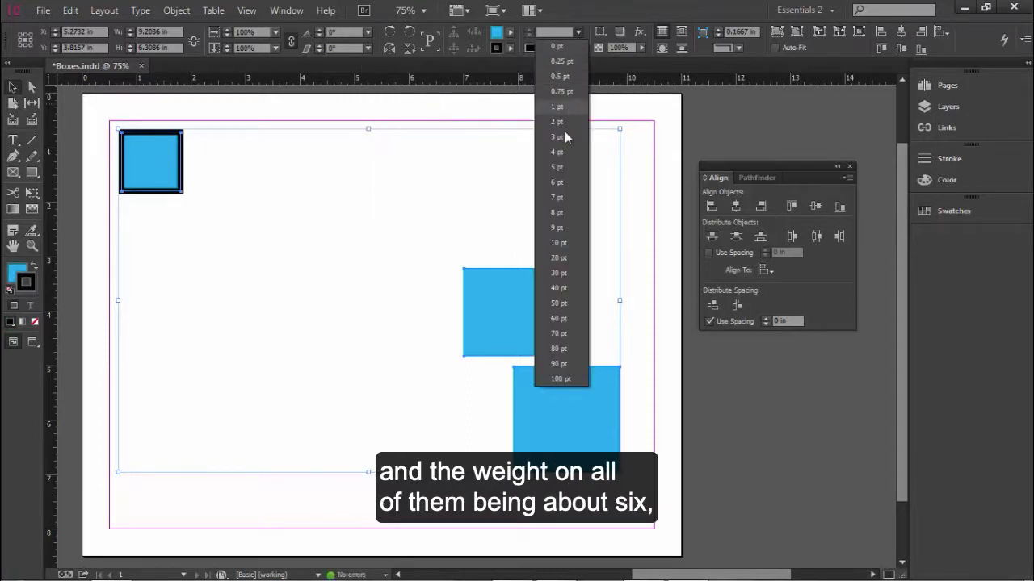
{"action": "left_click", "coordinate": [562, 183]}
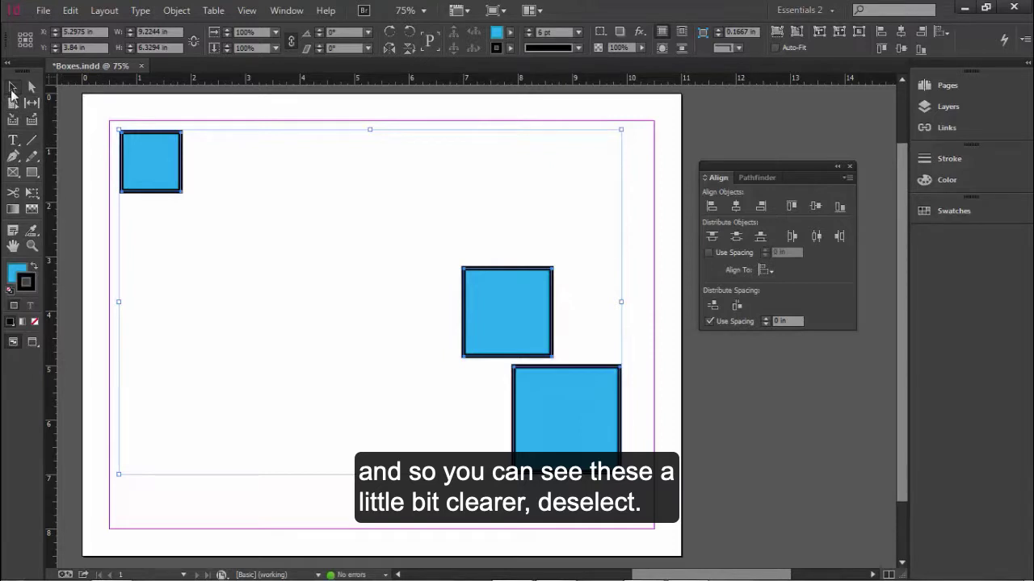
{"action": "left_click", "coordinate": [216, 113]}
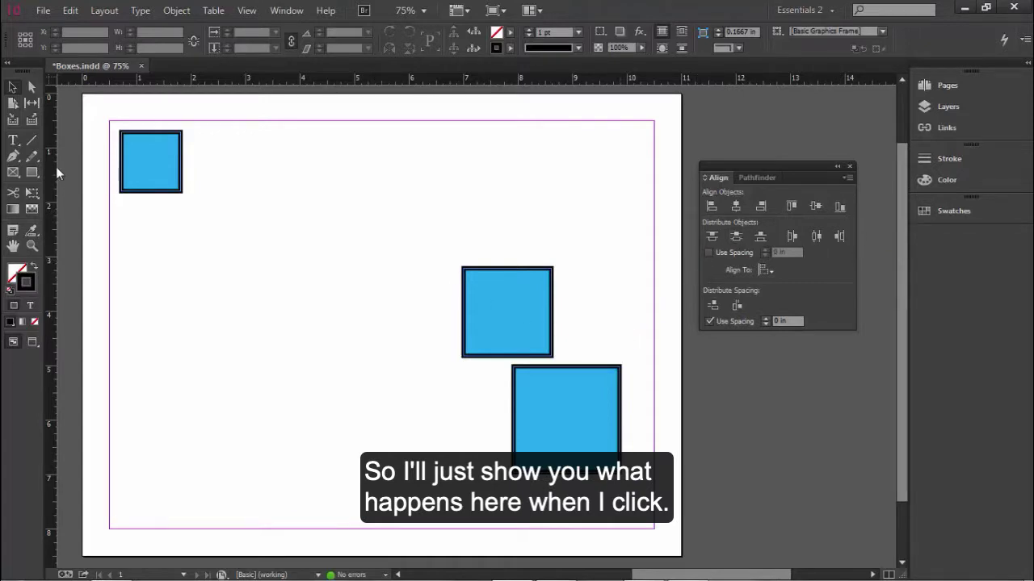
- Select the three squares and look through the Align To options without changing Align to Selection
{"action": "left_click_drag", "start_coordinate": [98, 149], "coordinate": [580, 469]}
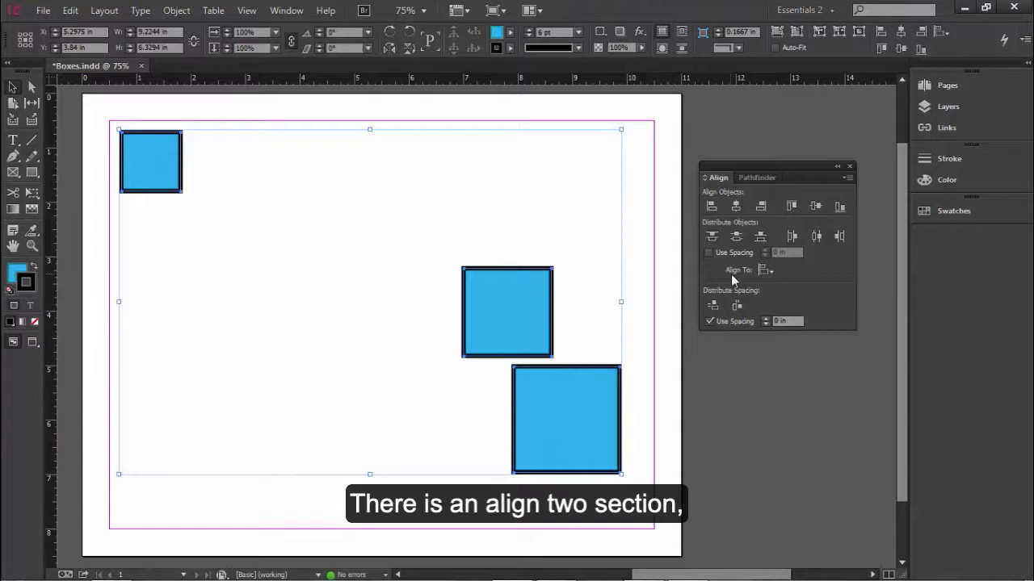
{"action": "left_click", "coordinate": [767, 273]}
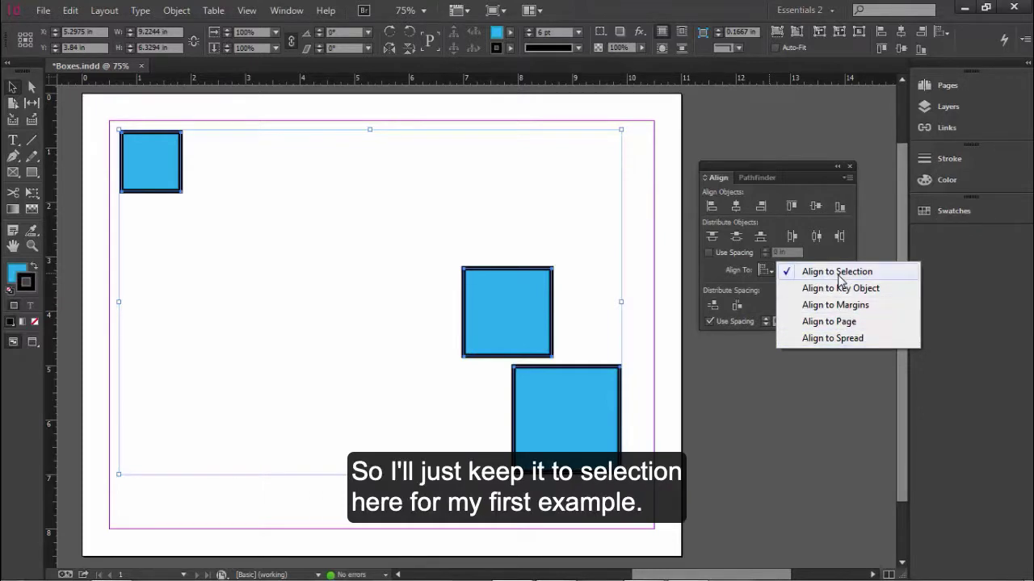
{"action": "left_click", "coordinate": [759, 413]}
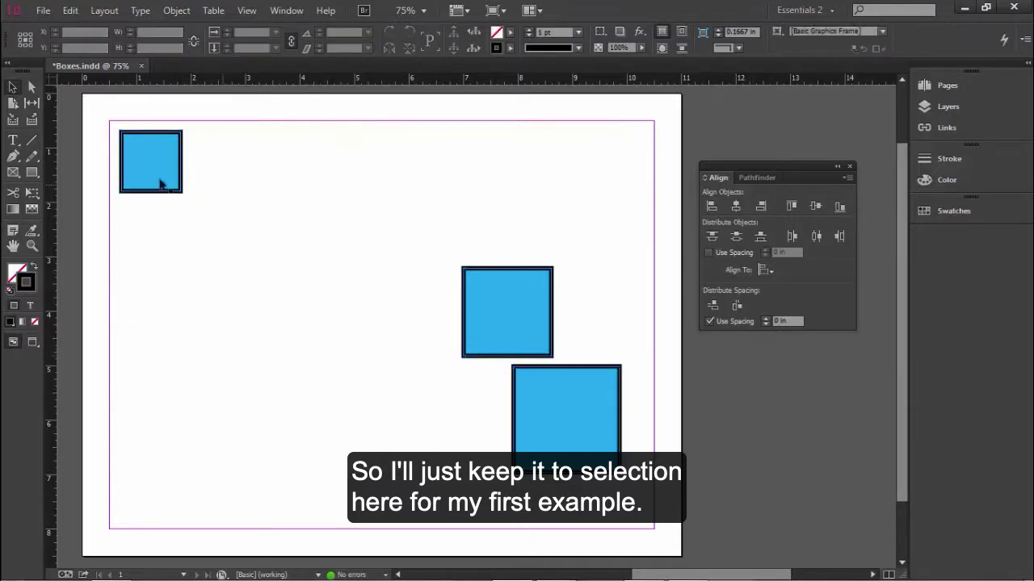
- Try aligning the three squares by their left edges and by their top edges, undoing each alignment
{"action": "left_click_drag", "start_coordinate": [111, 169], "coordinate": [543, 429]}
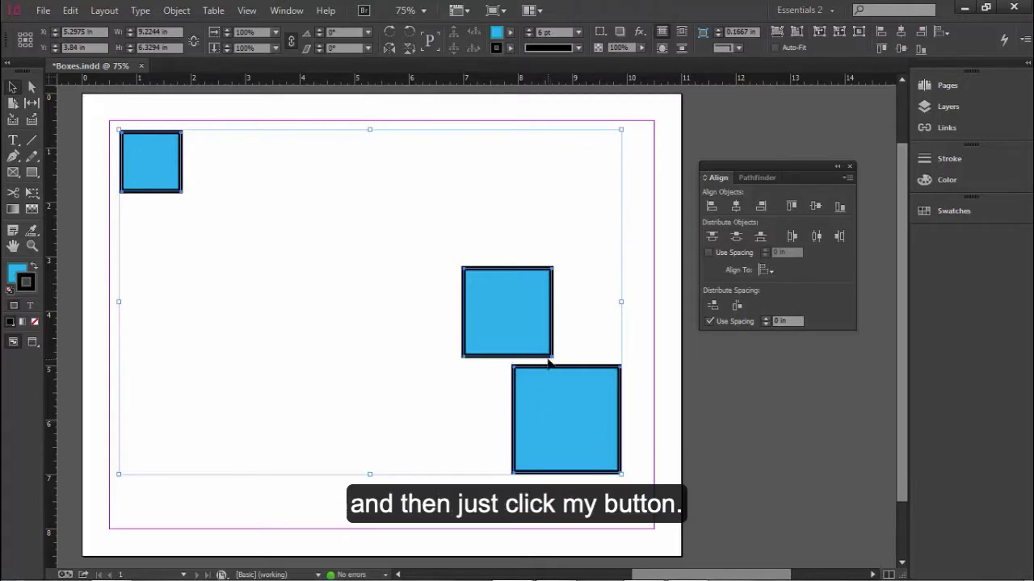
{"action": "left_click", "coordinate": [710, 207]}
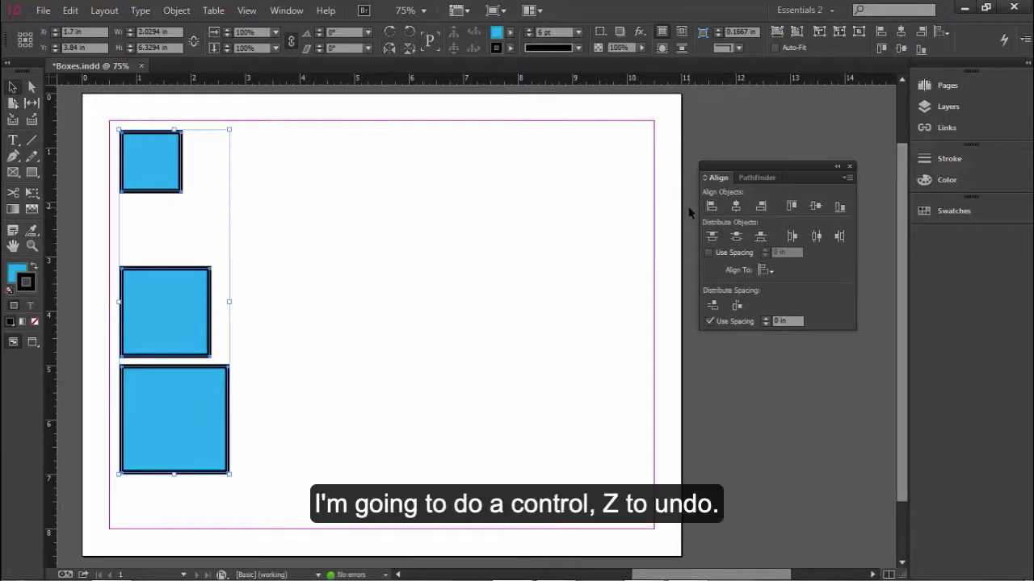
{"action": "key", "text": "ctrl+z"}
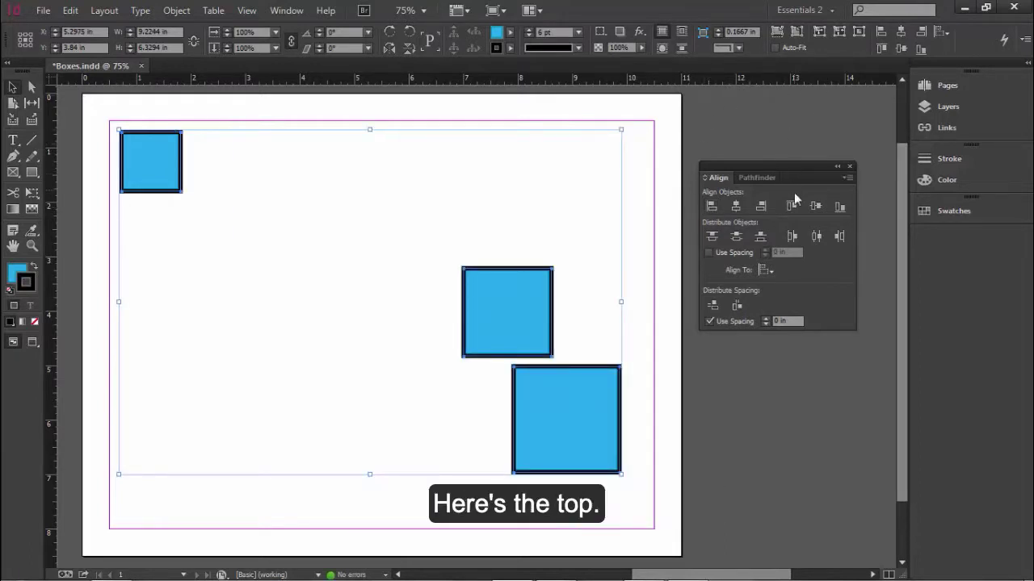
{"action": "left_click", "coordinate": [792, 207]}
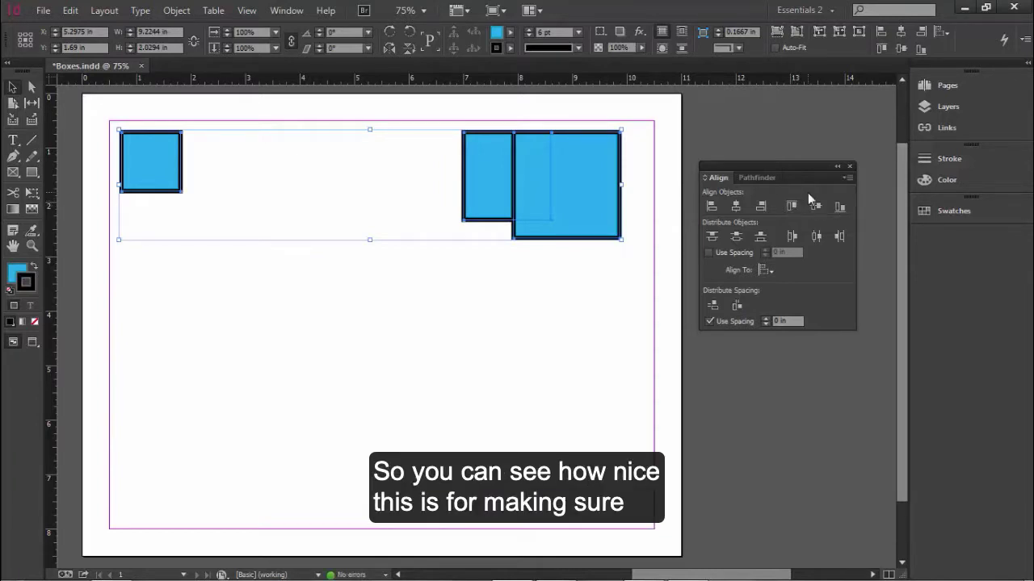
{"action": "key", "text": "ctrl+z"}
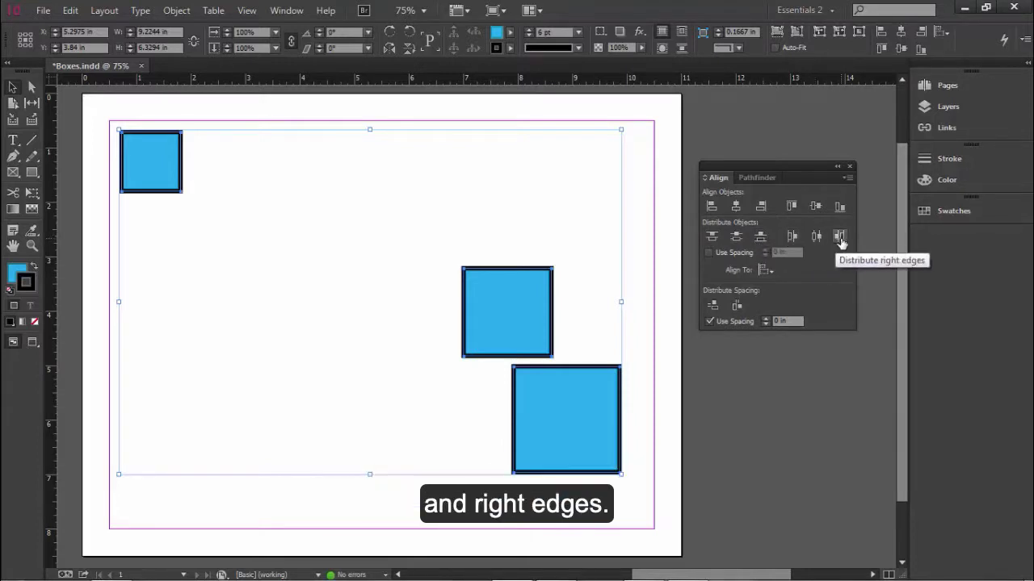
- Distribute the three selected squares evenly by their vertical centers and by their horizontal centers
{"action": "left_click", "coordinate": [735, 238]}
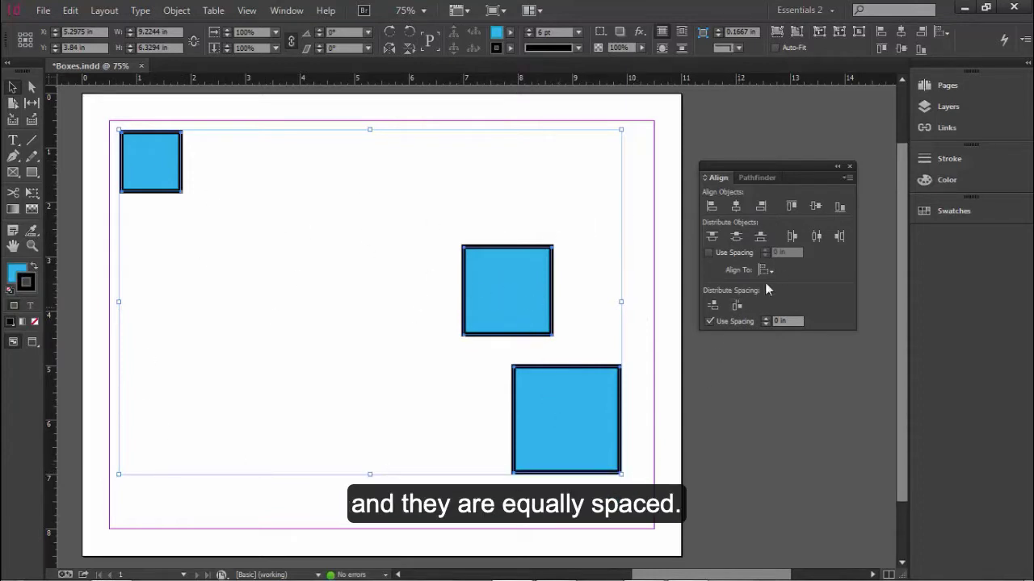
{"action": "left_click", "coordinate": [817, 236]}
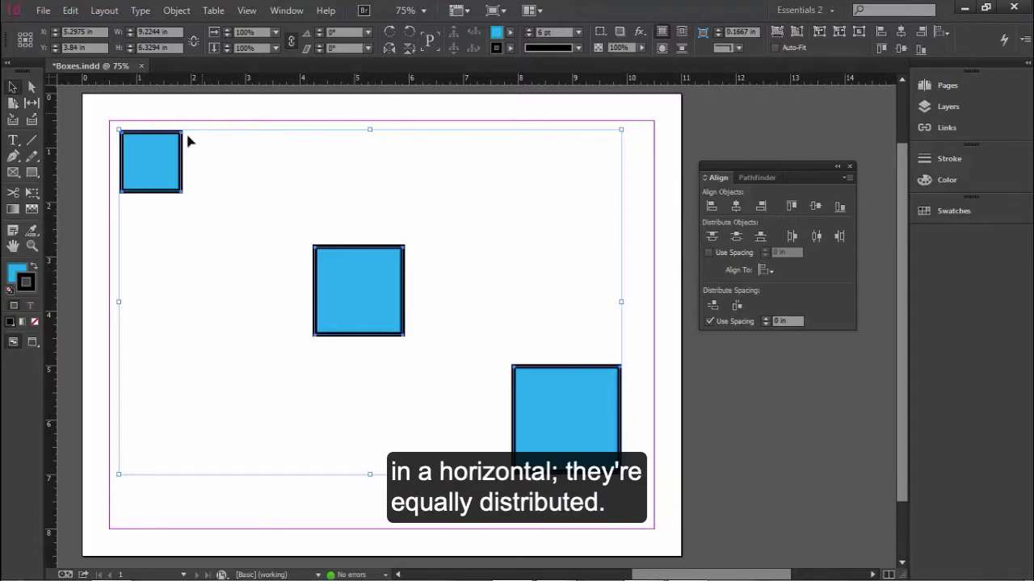
{"action": "left_click_drag", "start_coordinate": [187, 142], "coordinate": [213, 103]}
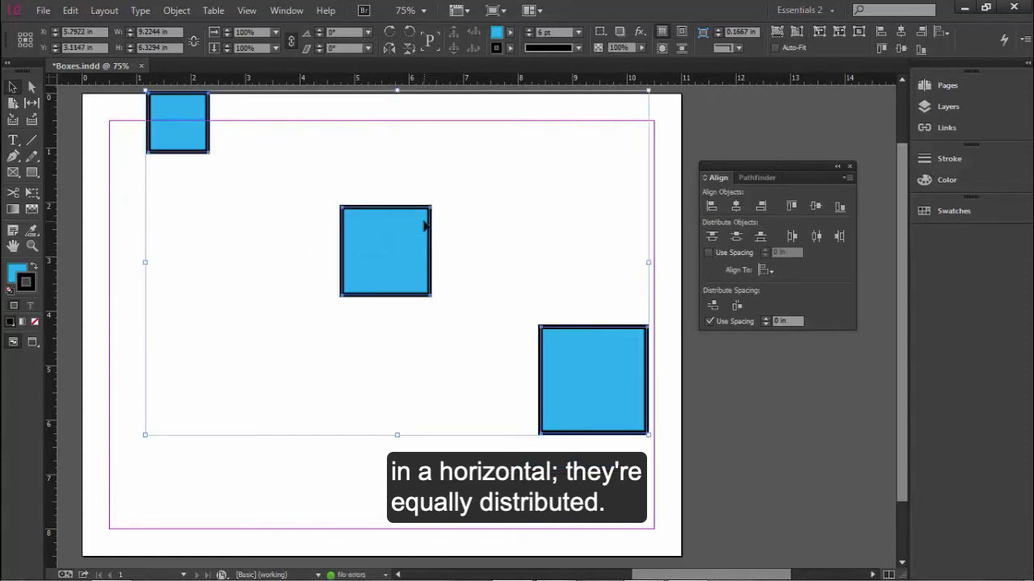
{"action": "key", "text": "ctrl+z"}
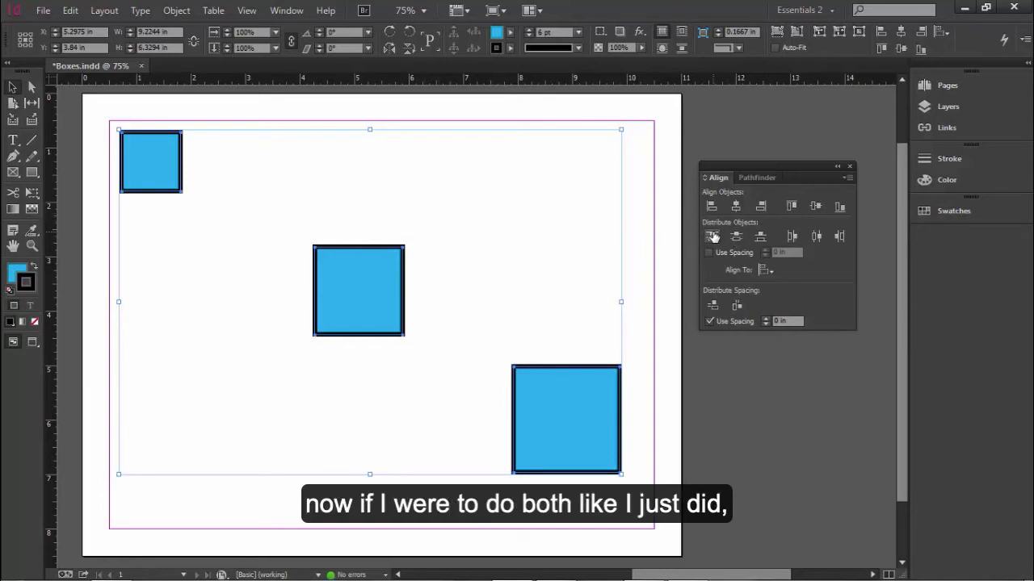
- Align the top edges of the three distributed squares and deselect them
{"action": "left_click", "coordinate": [792, 206]}
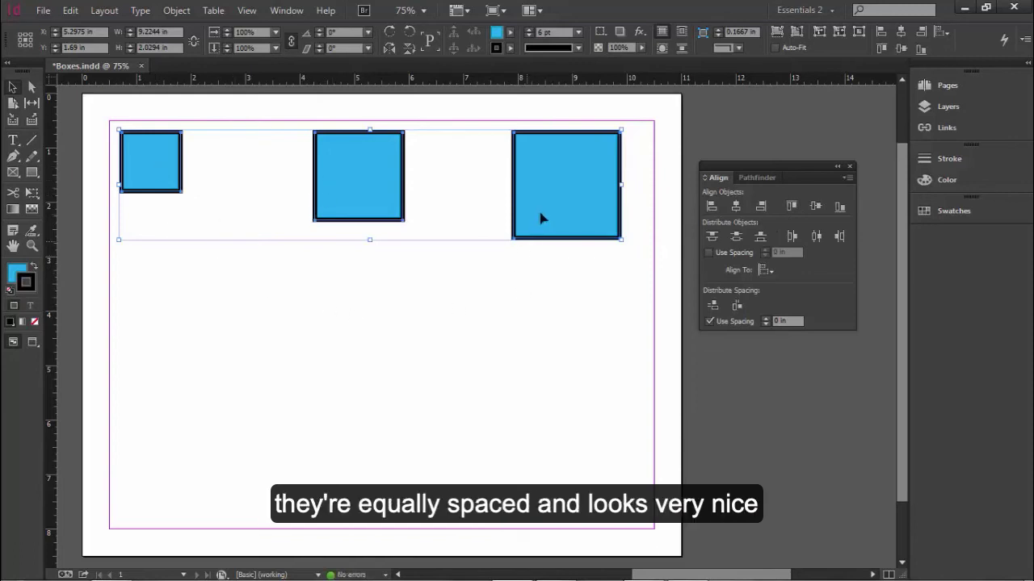
{"action": "left_click", "coordinate": [662, 375]}
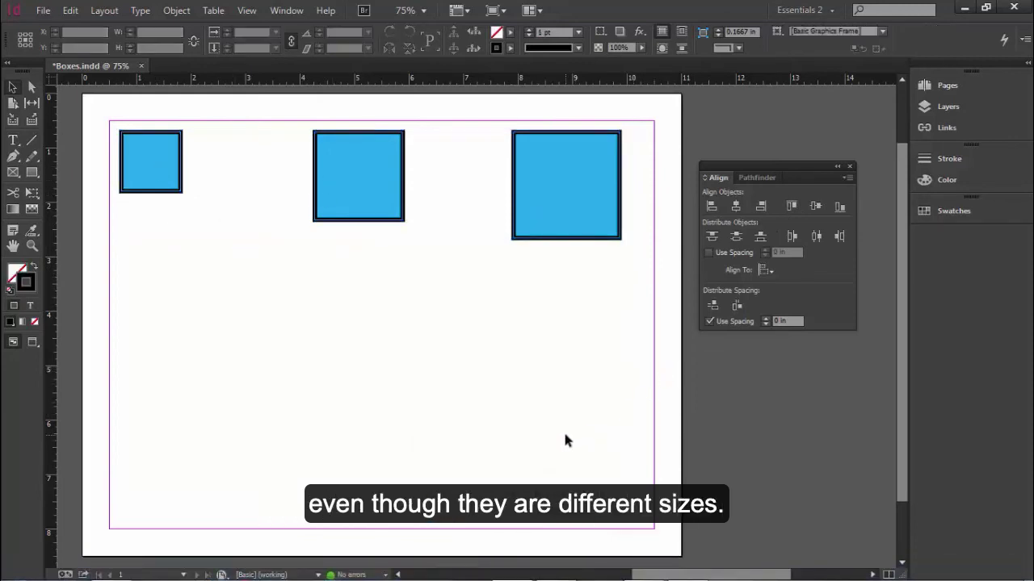